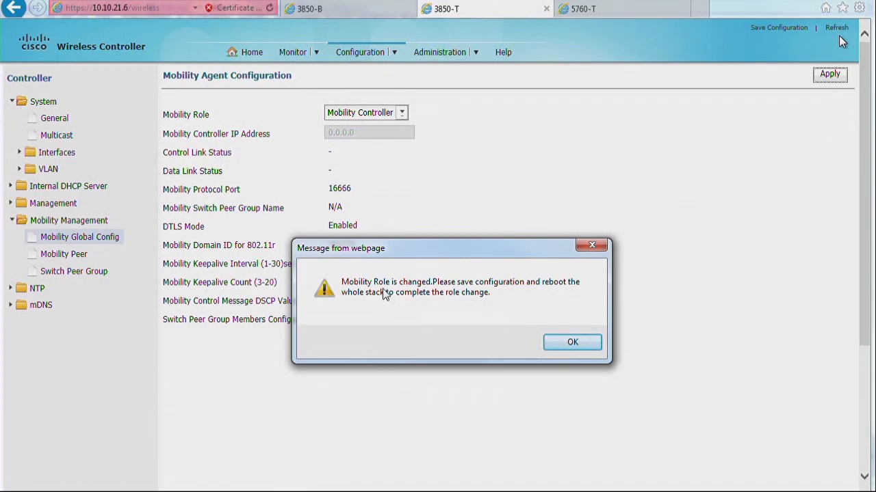
Step: Acknowledge the role-change notice and enter global configuration mode on the 3850-T switch's console with conf t
click(553, 342)
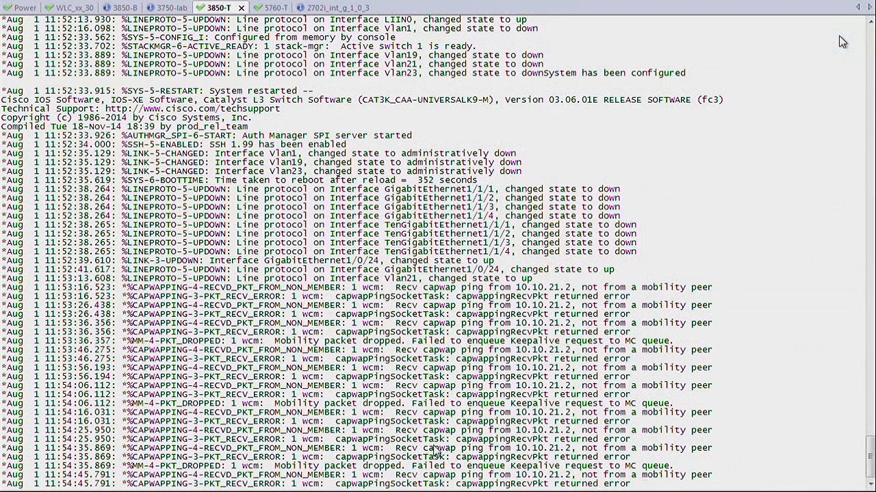
key(Return)
key(Return)
key(Return)
text(conf t)
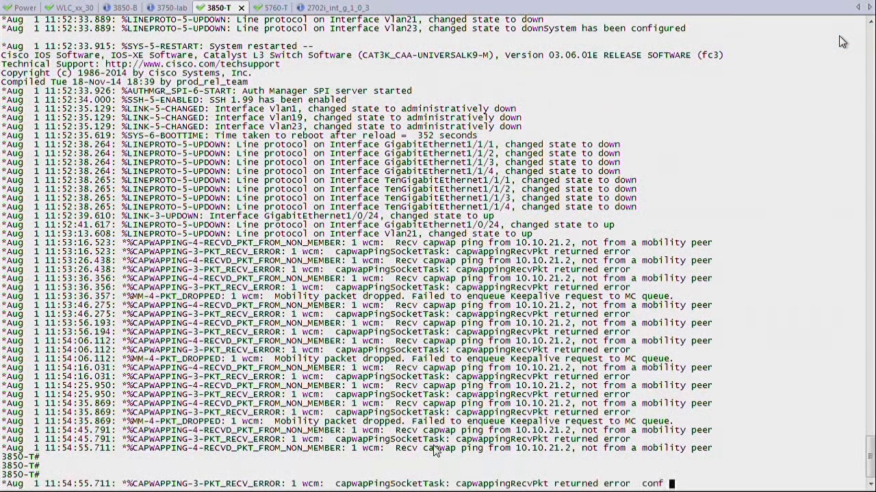
key(Return)
Step: Set the 3850-T switch's mobility role by running wireless mobility controller in global configuration mode
text(wil)
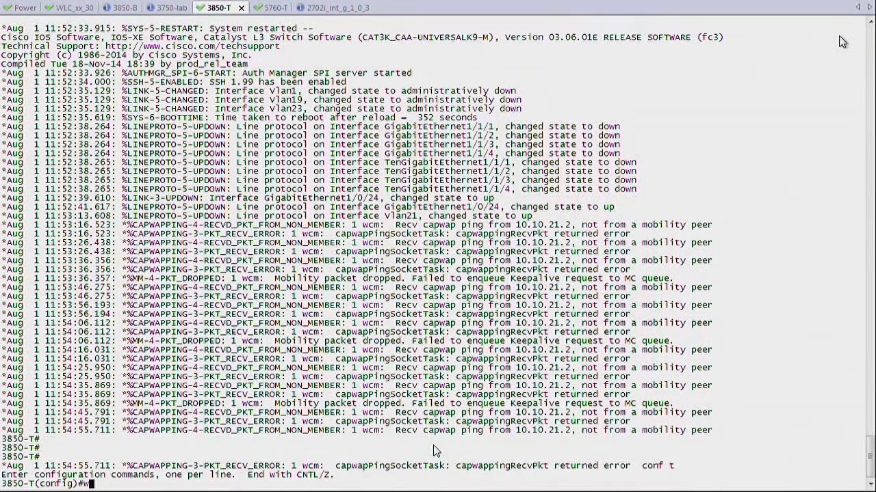
key(Tab)
key(BackSpace)
key(BackSpace)
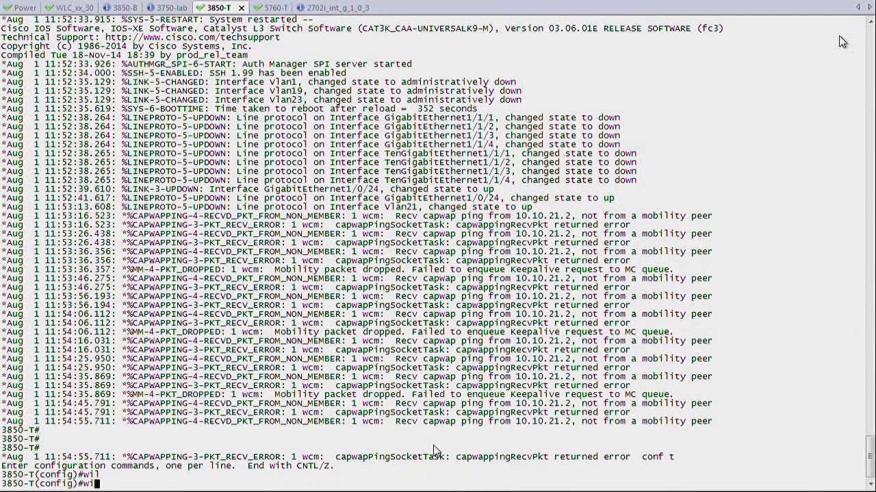
text(i)
key(Tab)
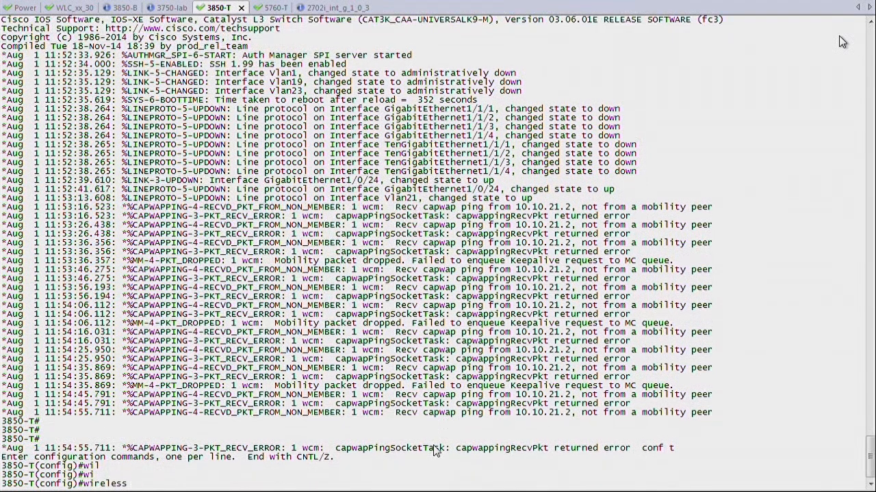
text(mo)
key(Tab)
text(con)
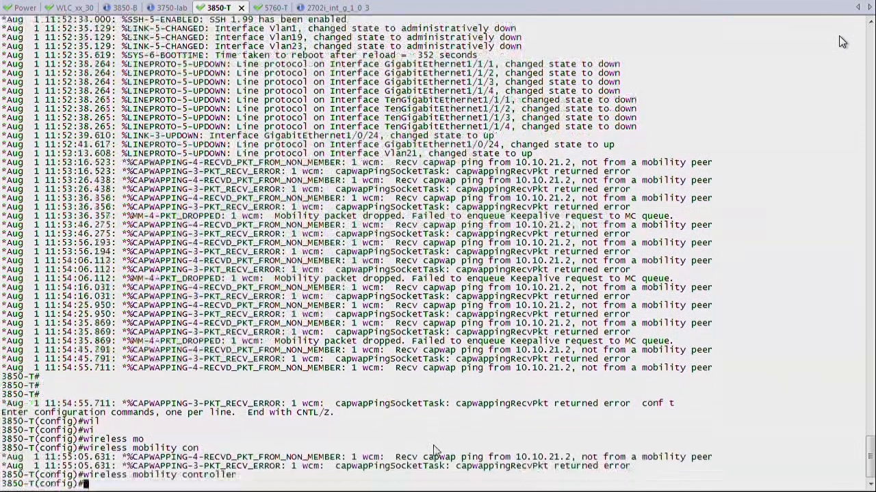
key(Tab)
key(Return)
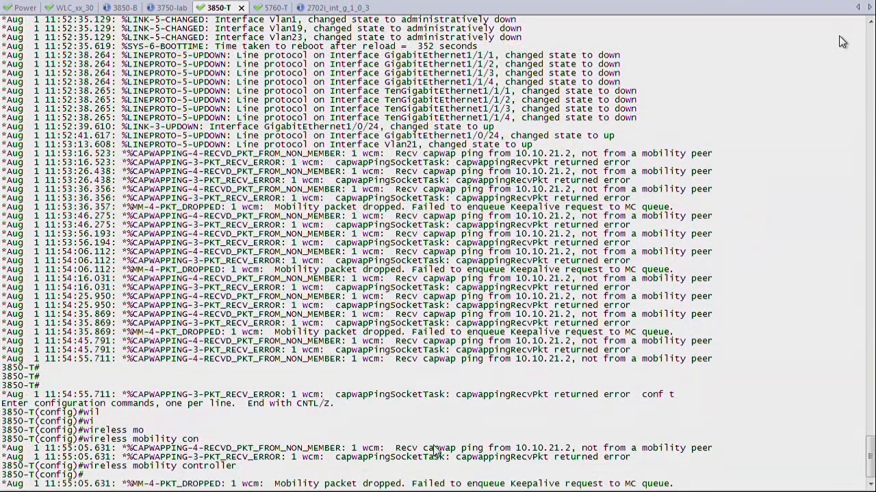
Step: Leave configuration mode with end and save the 3850-T switch's configuration with wr
key(Return)
key(Return)
key(Return)
text(end)
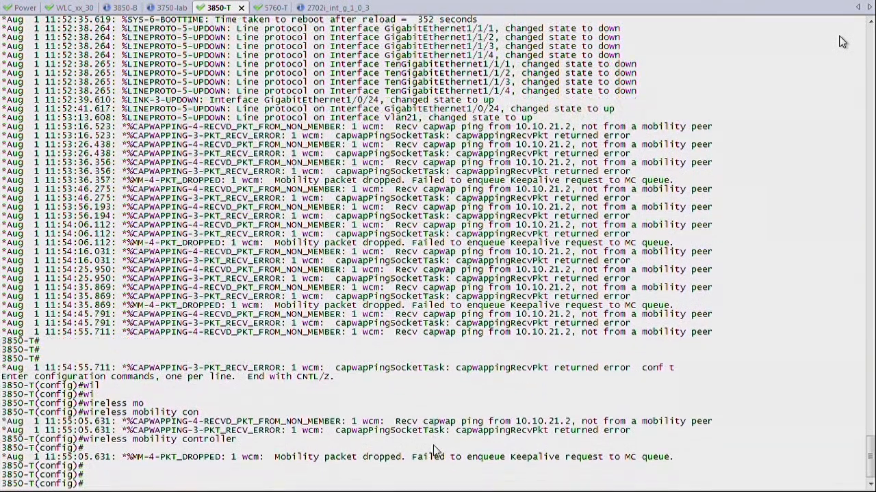
key(Return)
text(wr)
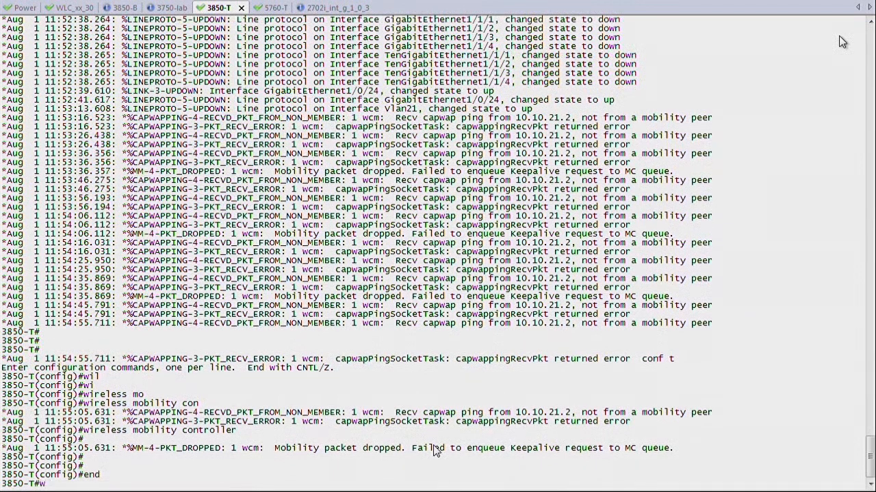
key(Return)
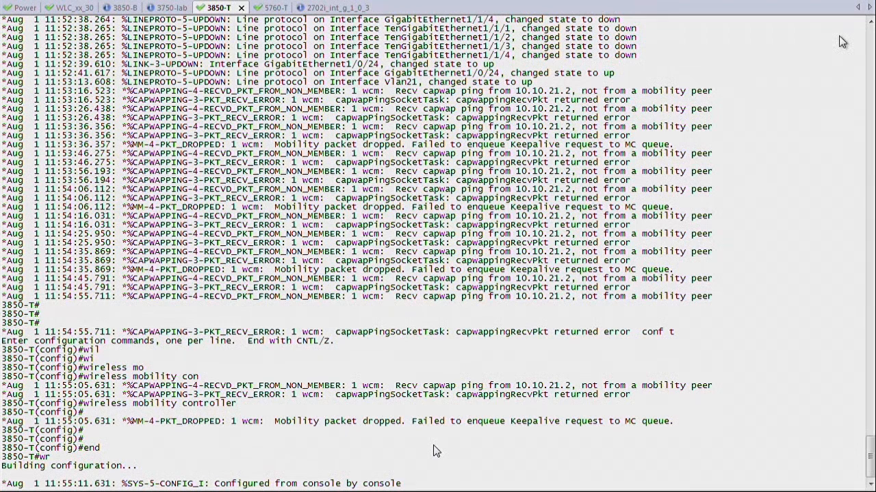
Step: Reload the whole 3850-T switch stack with the reload command and confirm the reload
text(relo)
key(Tab)
key(Return)
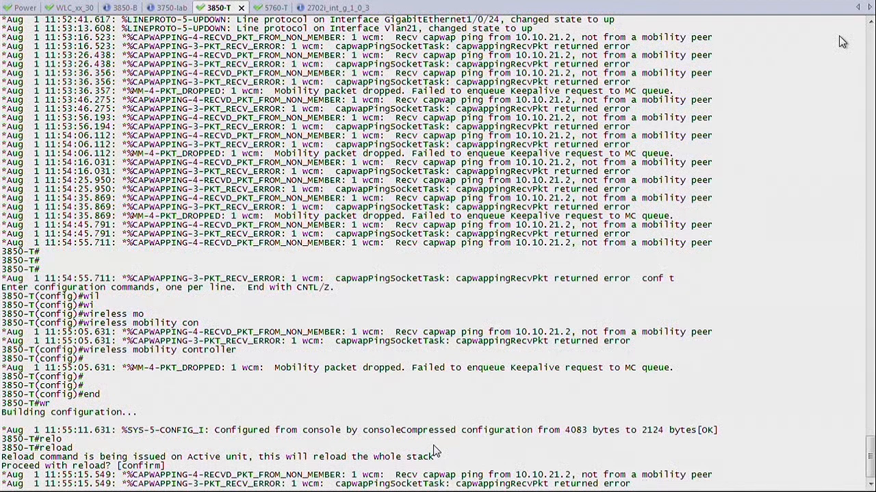
key(Return)
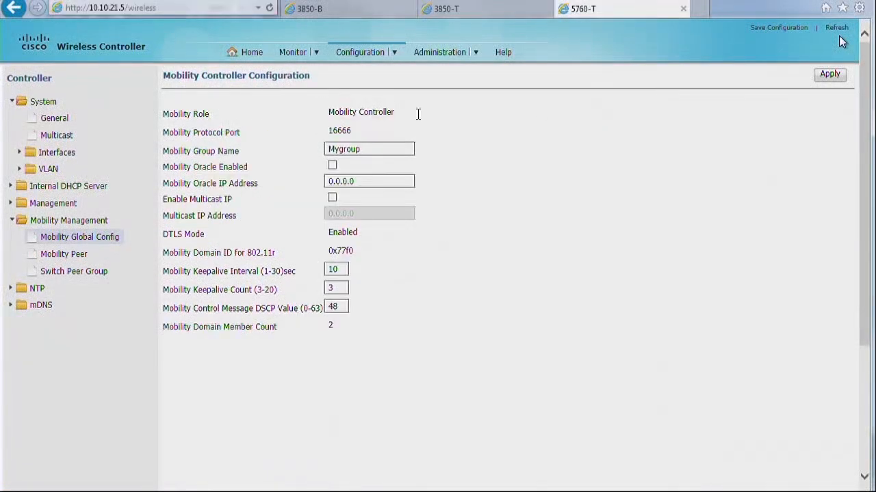
Step: Check the mobility role settings on 5760-T, 3850-T and 3850-B, plus the 3850-T console messages about packets from 10.10.21.2
drag(418, 114, 335, 124)
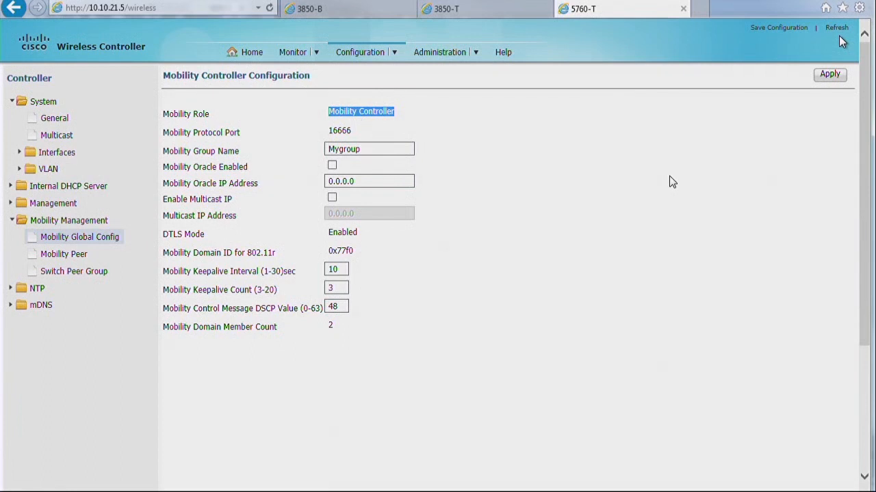
click(480, 17)
click(108, 239)
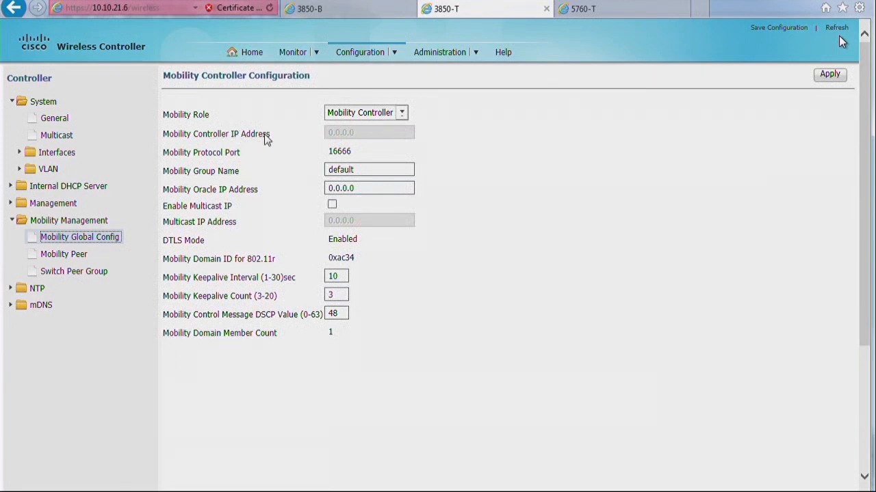
click(336, 14)
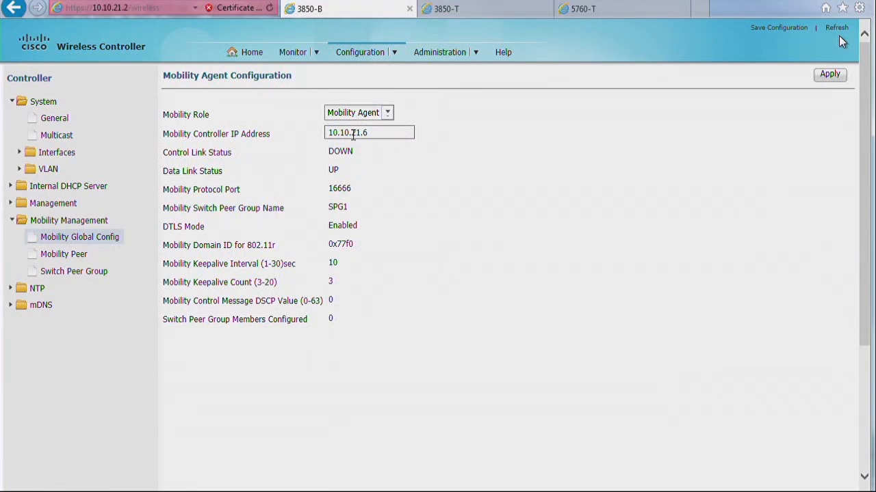
click(459, 10)
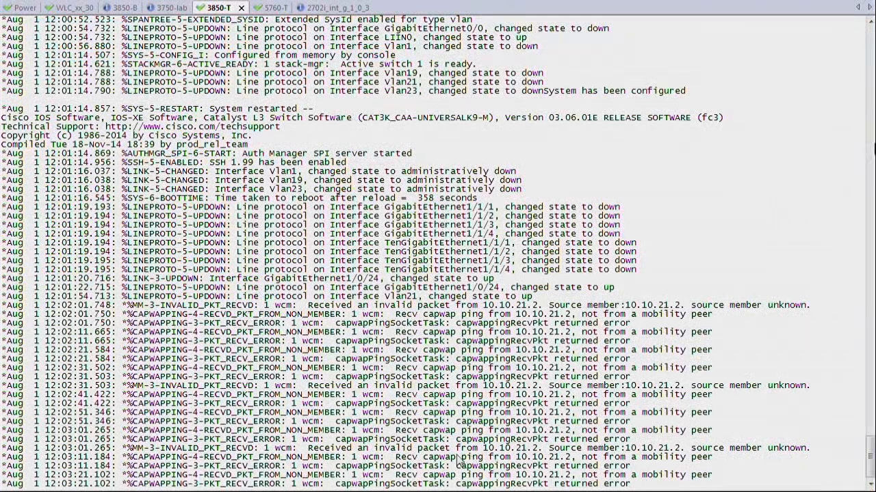
drag(330, 450, 814, 451)
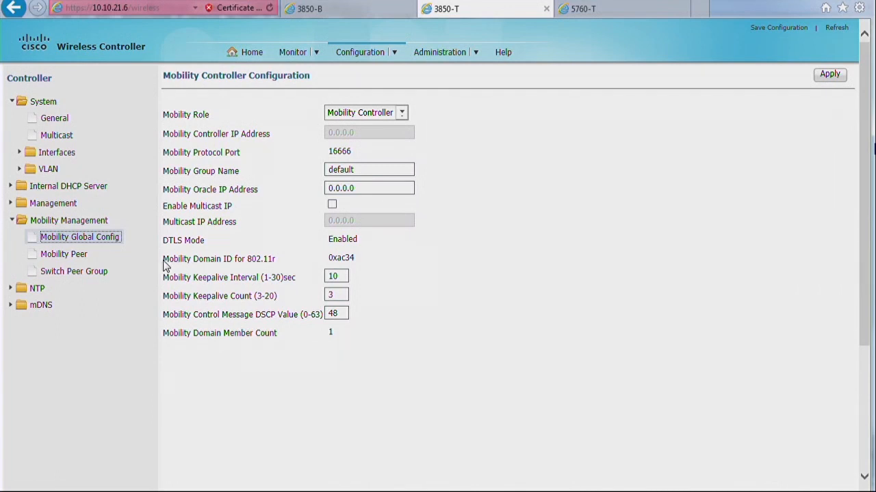
Step: Create a switch peer group named SPG1 on 3850-T, leaving the bridge domain ID and multicast IP address blank
click(92, 272)
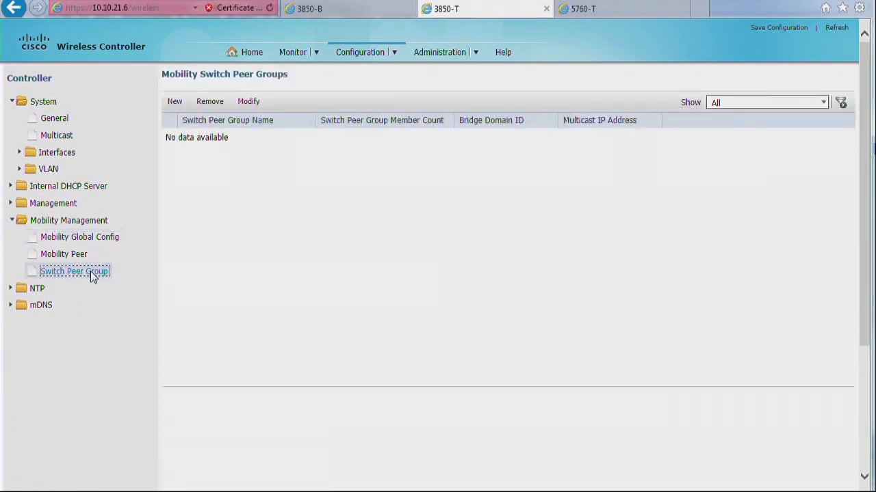
click(175, 104)
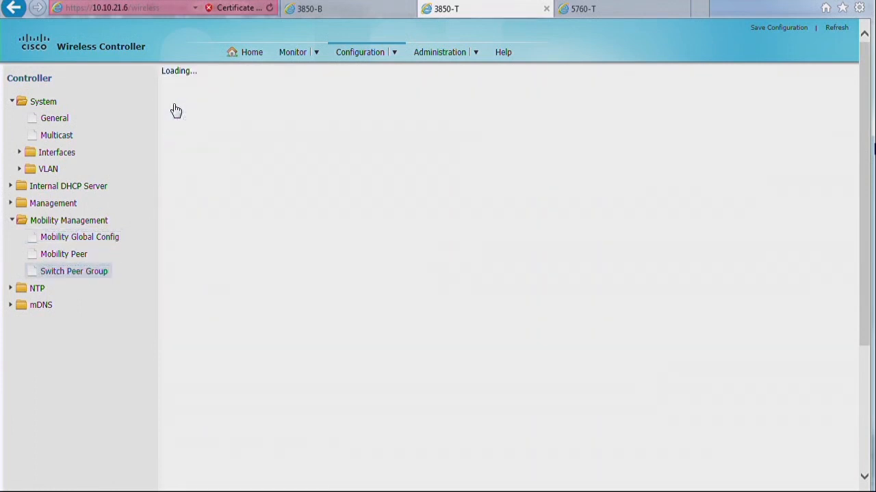
click(298, 123)
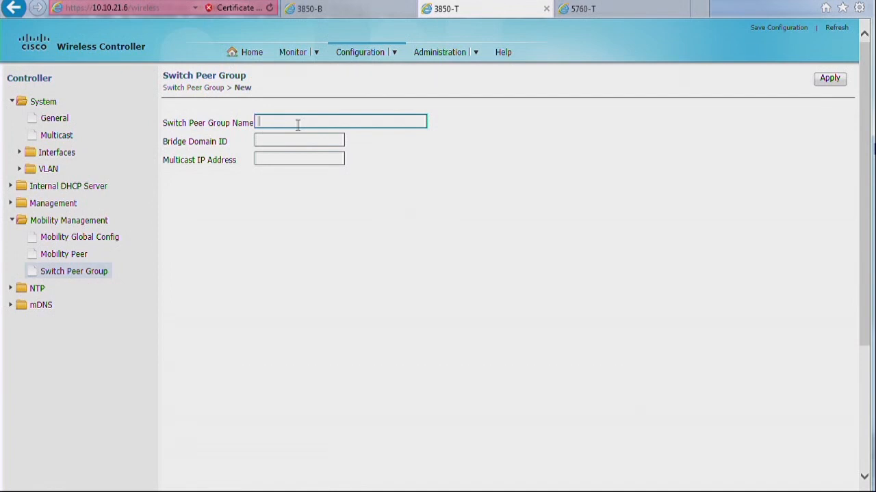
text(SPG1)
click(297, 139)
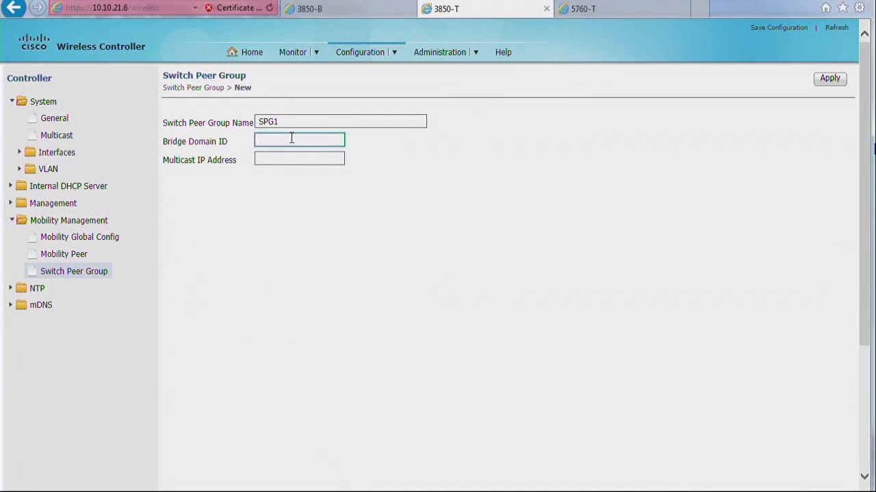
click(263, 158)
click(832, 81)
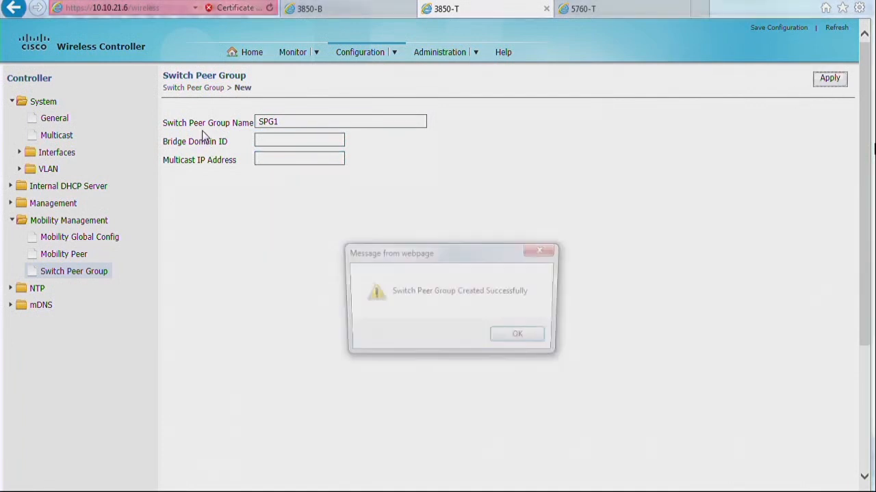
click(535, 342)
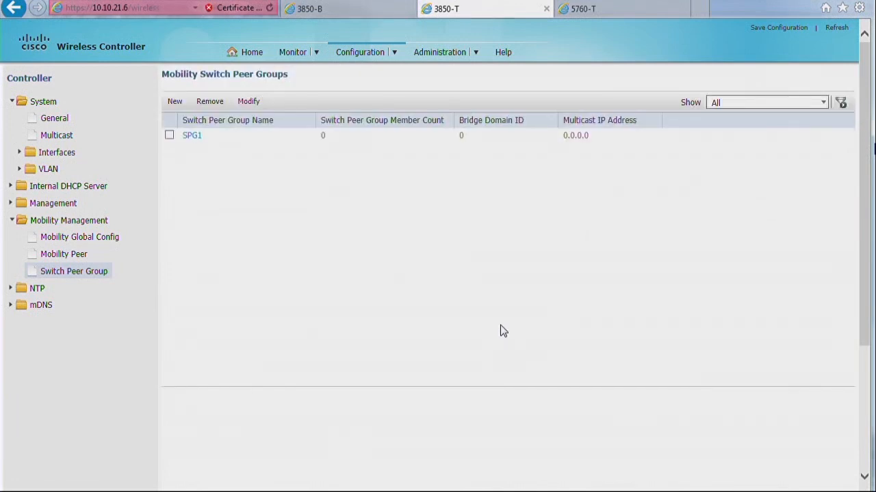
Step: Add a member with IP address 10.10.21.2 to switch peer group SPG1 on 3850-T
click(191, 136)
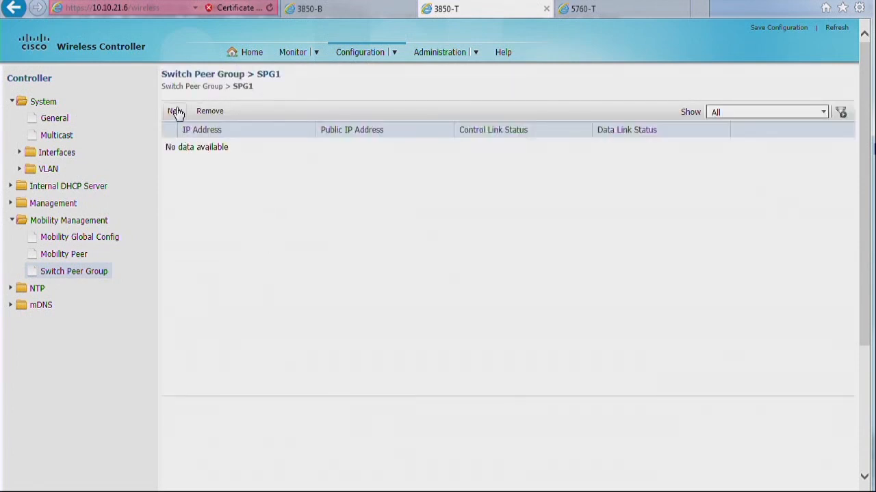
click(176, 112)
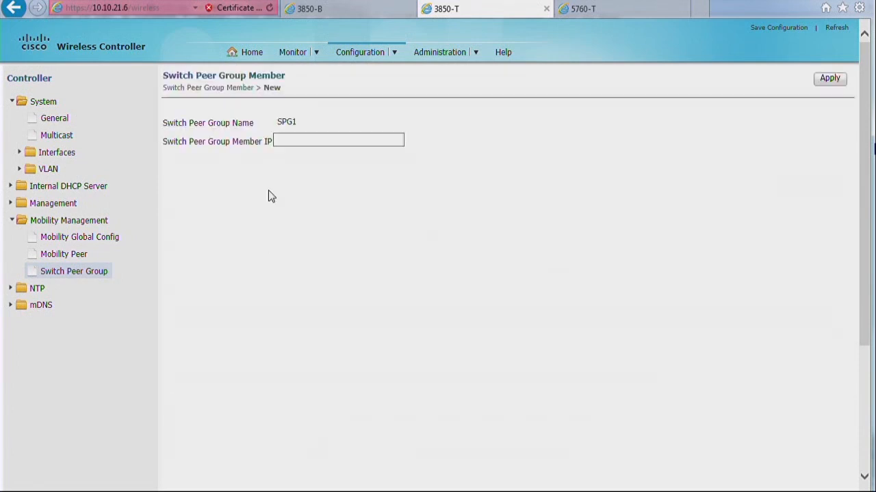
click(285, 142)
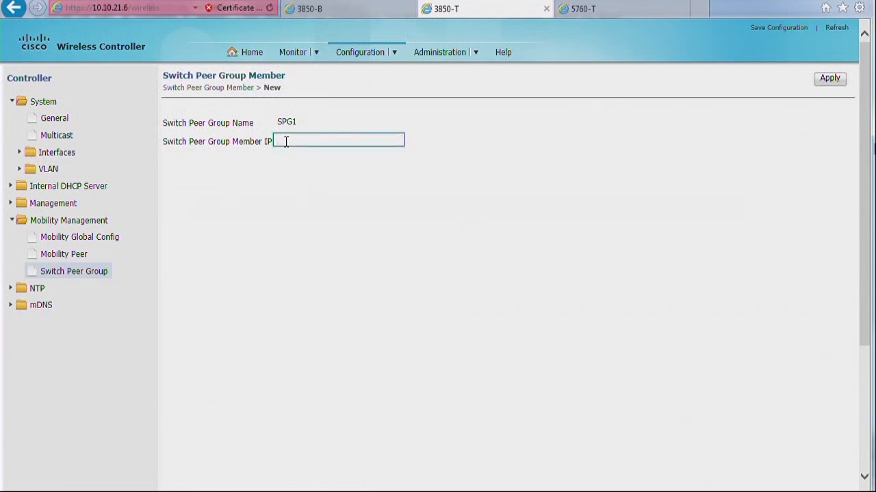
text(10.10.21.2)
click(823, 79)
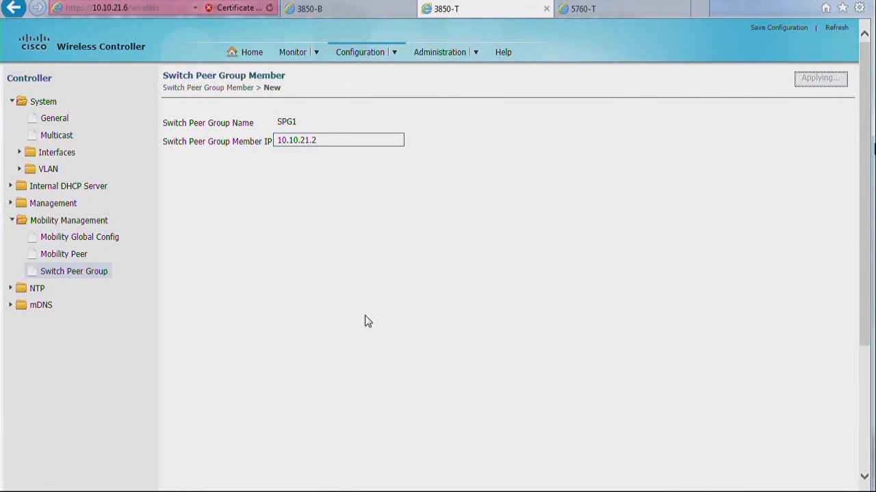
click(535, 344)
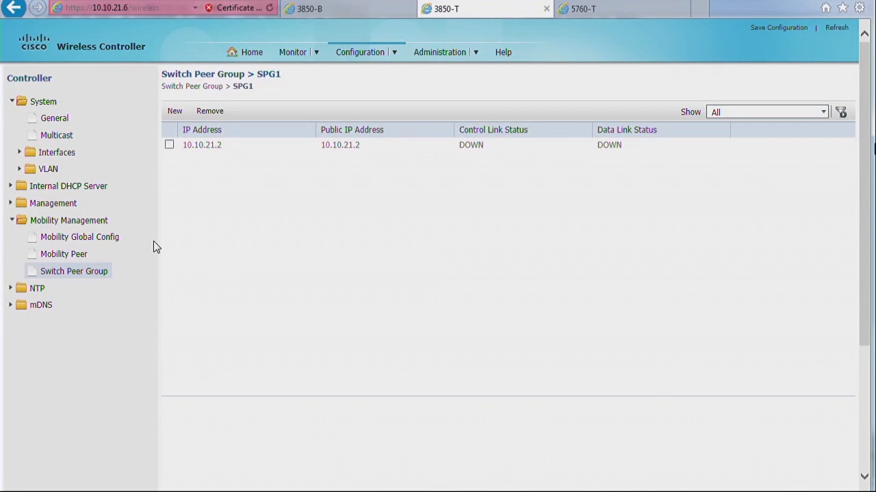
Step: Check the switch peer group list on 3850-T and the peer group name and configured member count in 3850-B's global mobility settings
click(83, 272)
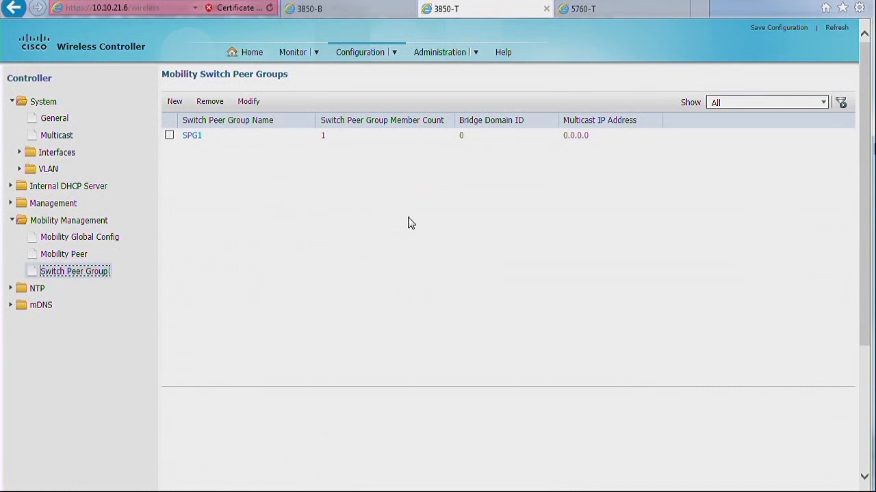
click(84, 238)
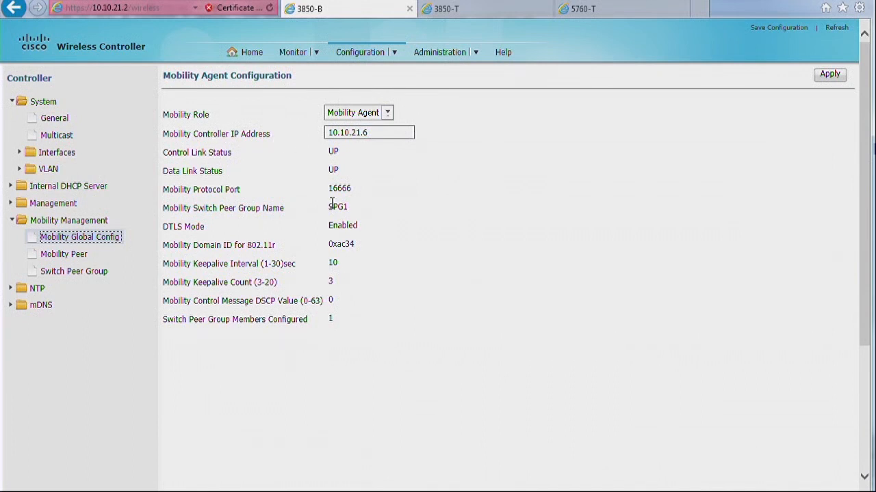
drag(330, 205, 350, 204)
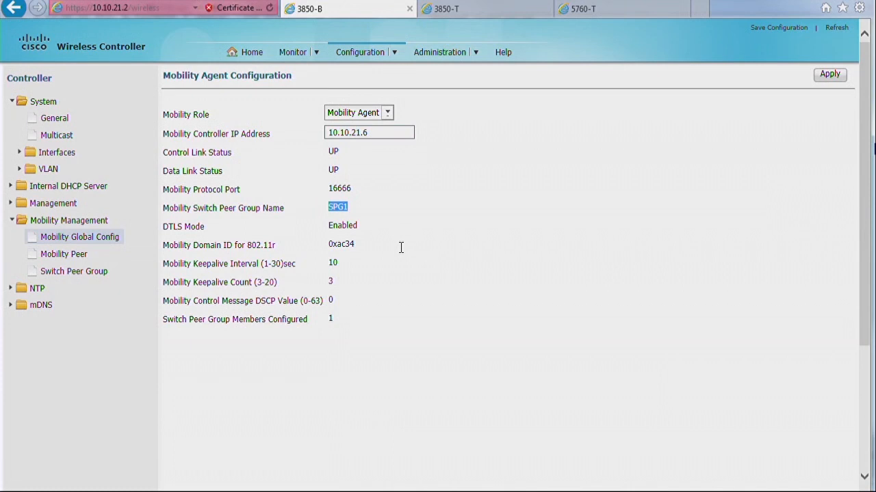
drag(344, 318, 327, 319)
Step: Inspect the Switch Peer Group and Mobility Peer pages on 3850-B, and the Mobility Peer list on 3850-T
click(94, 274)
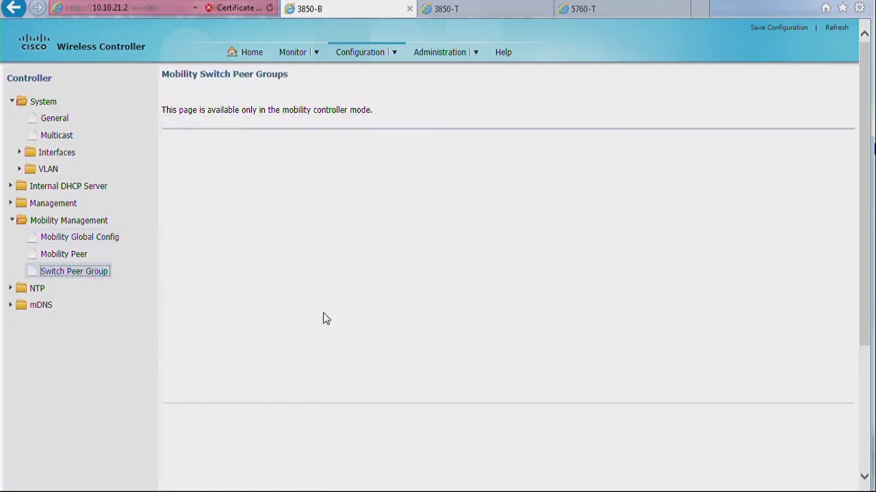
drag(177, 111, 364, 112)
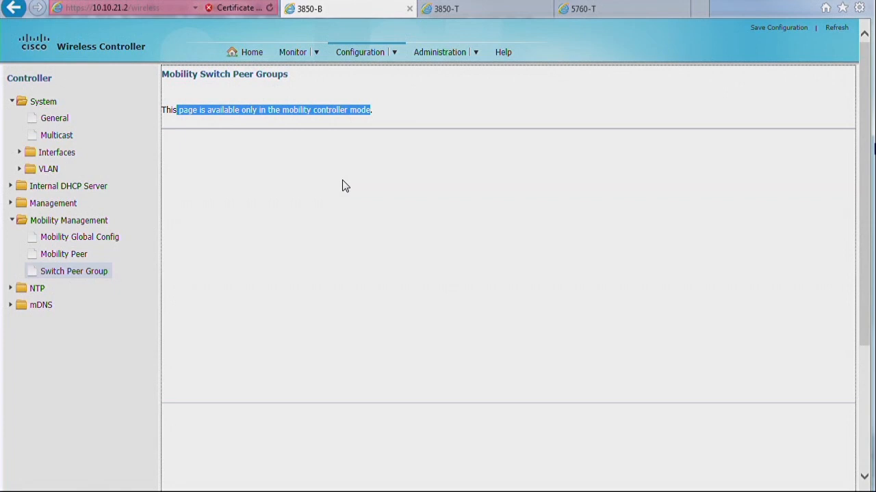
click(80, 256)
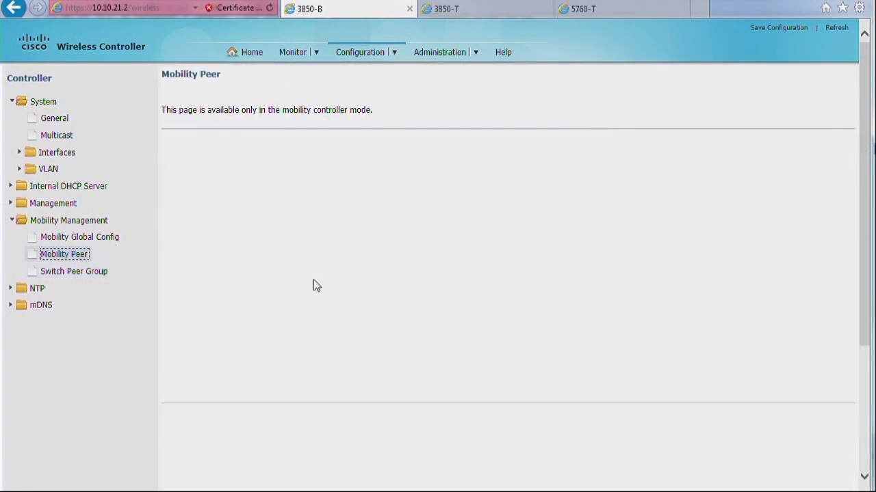
click(482, 10)
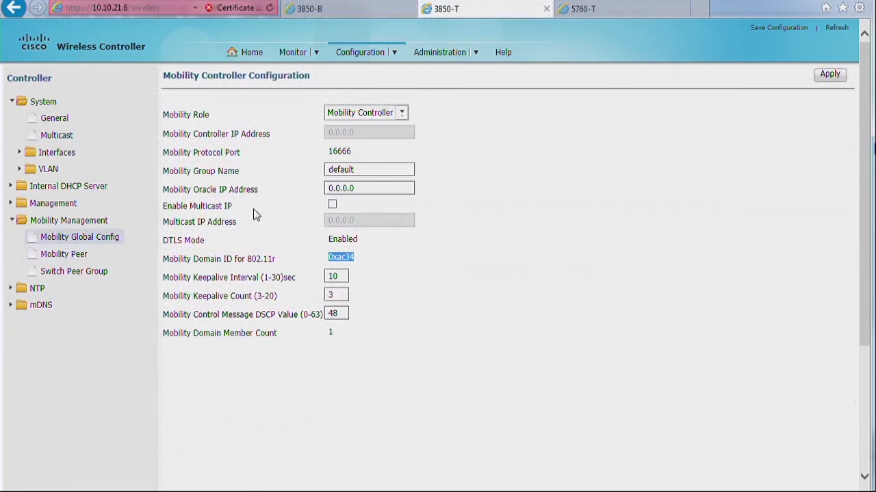
click(76, 255)
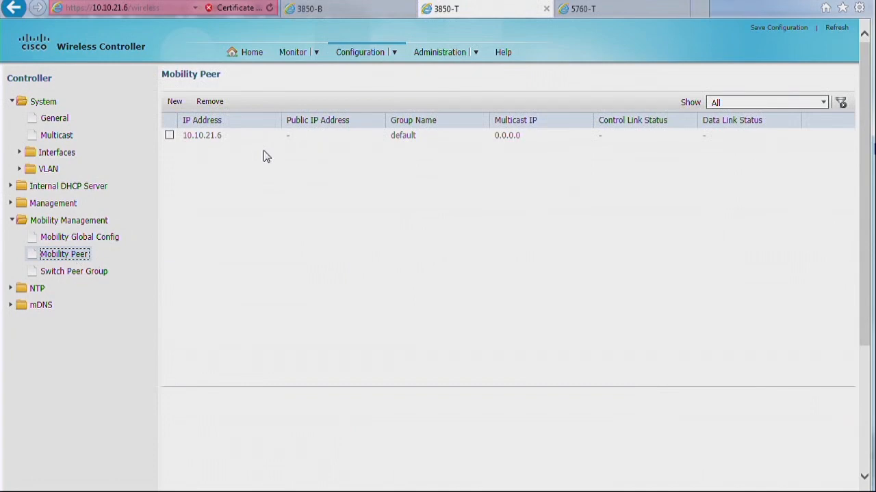
click(222, 141)
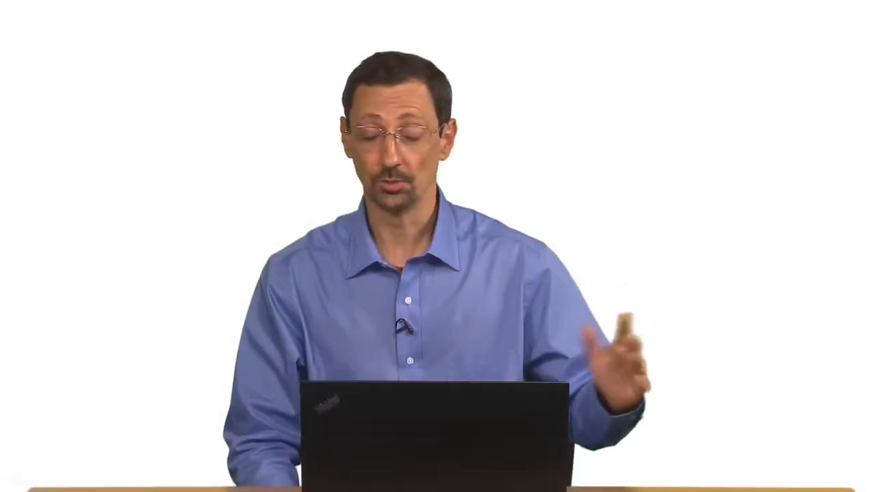